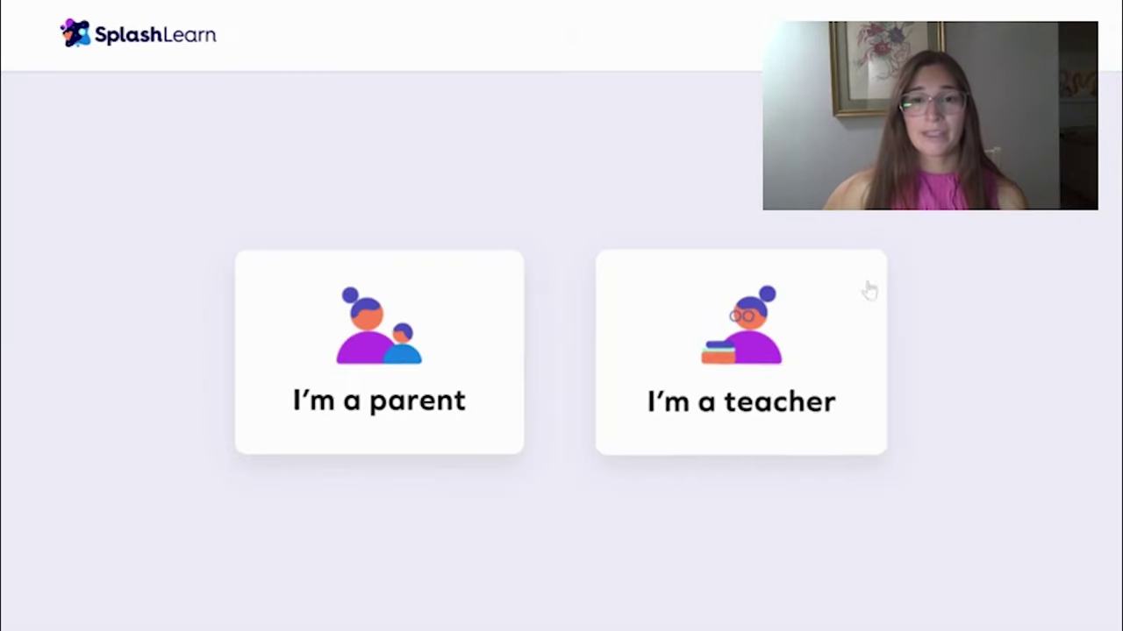
Log in to SplashLearn as a teacher with the account email and password
click(832, 356)
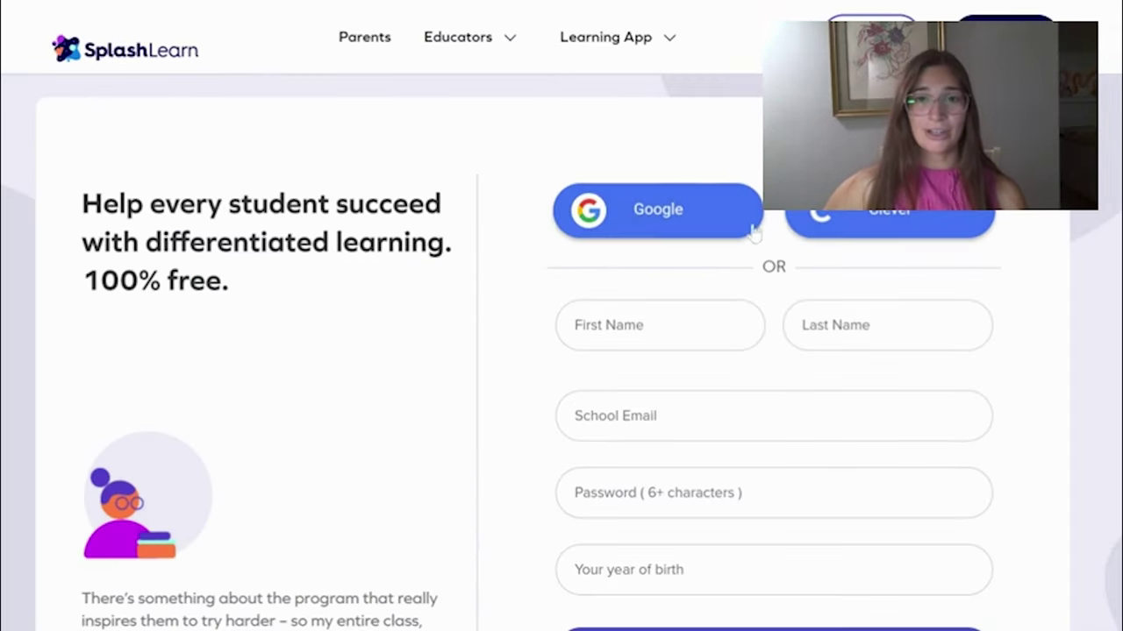
scroll(602, 210, down, 2)
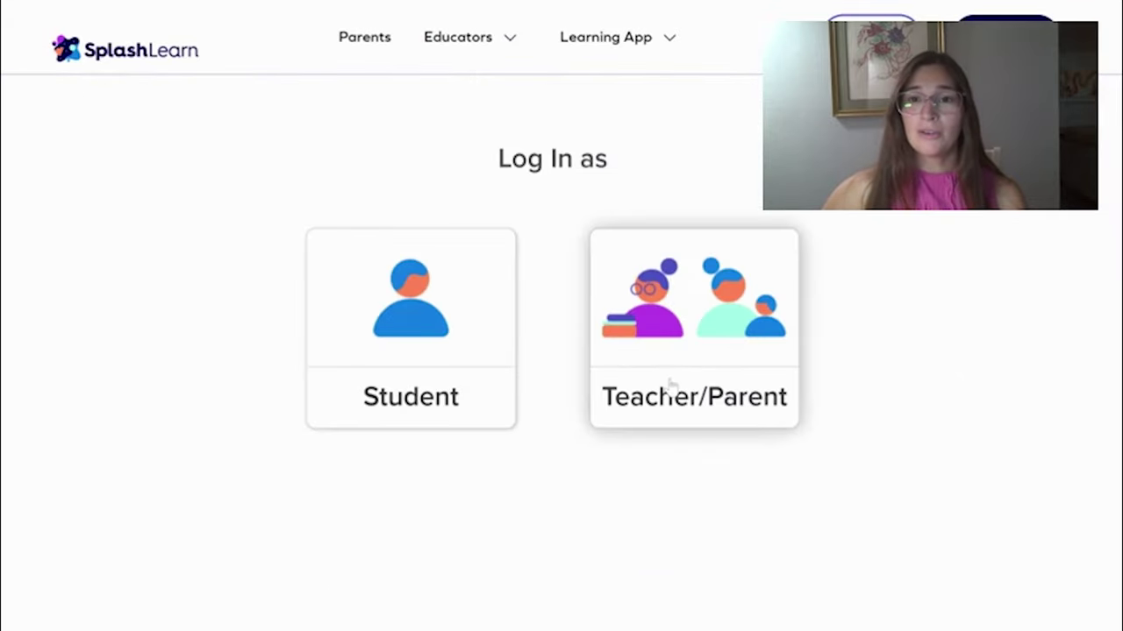
click(670, 383)
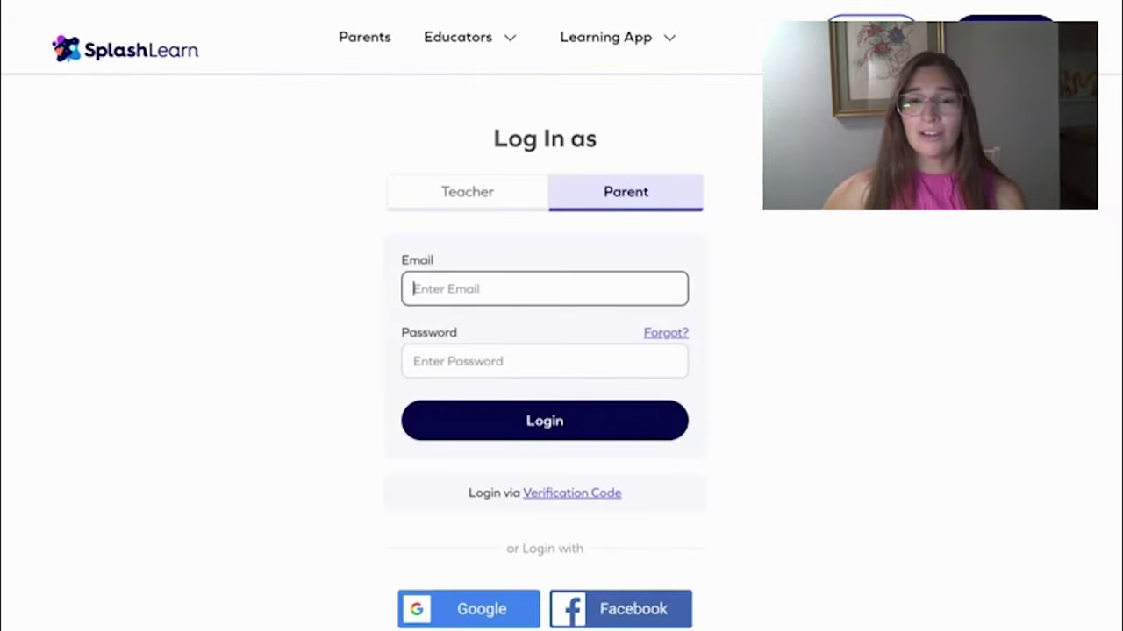
click(478, 186)
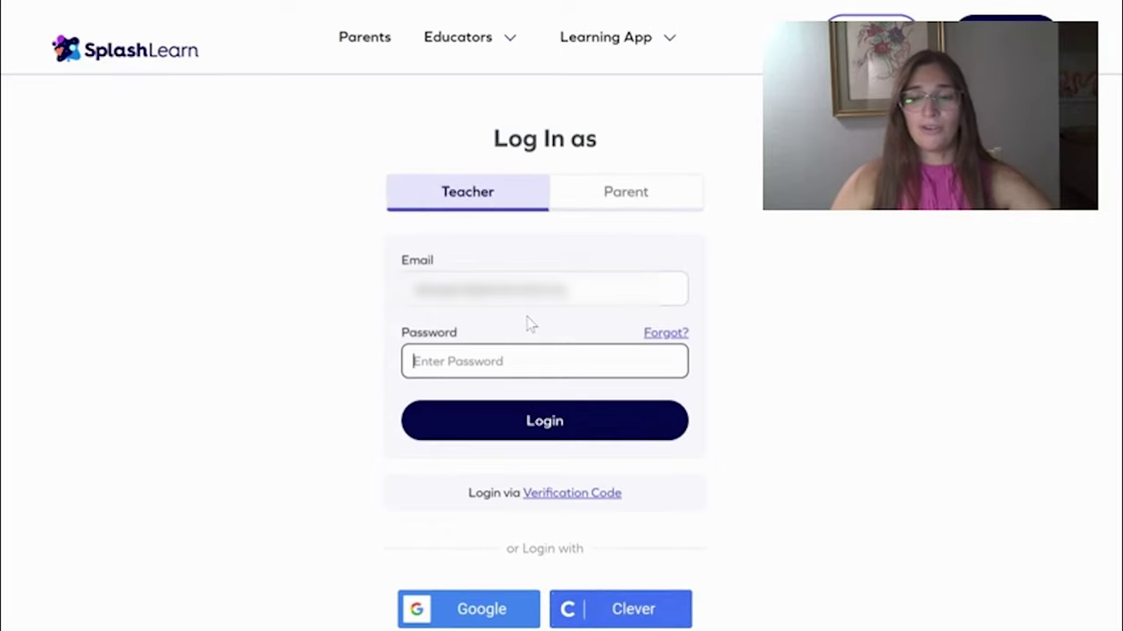
text(******)
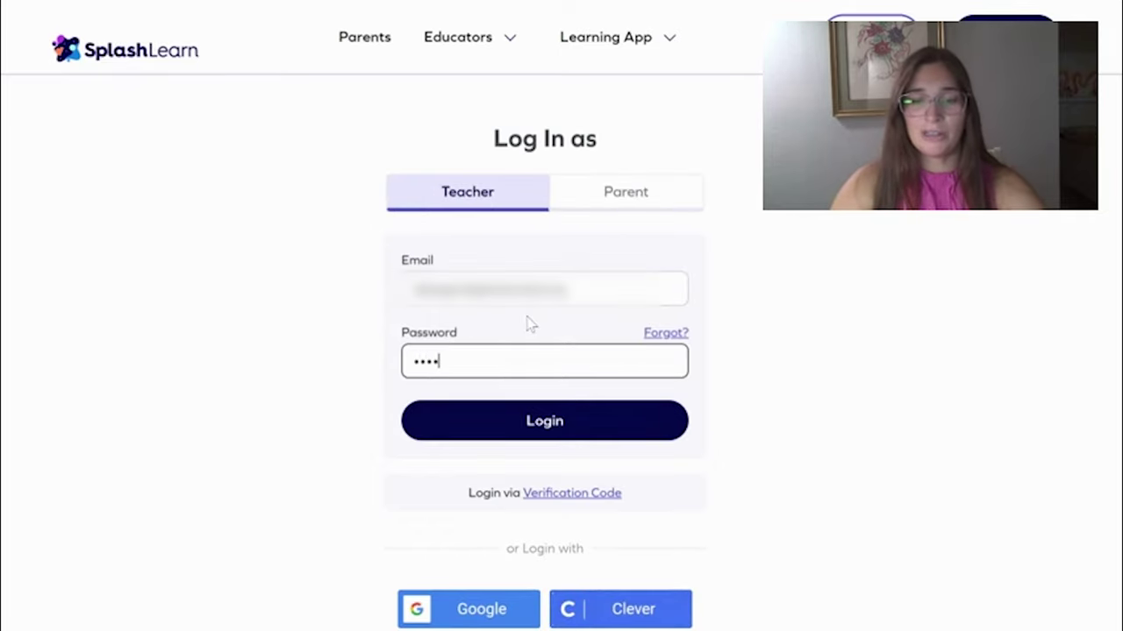
key(Return)
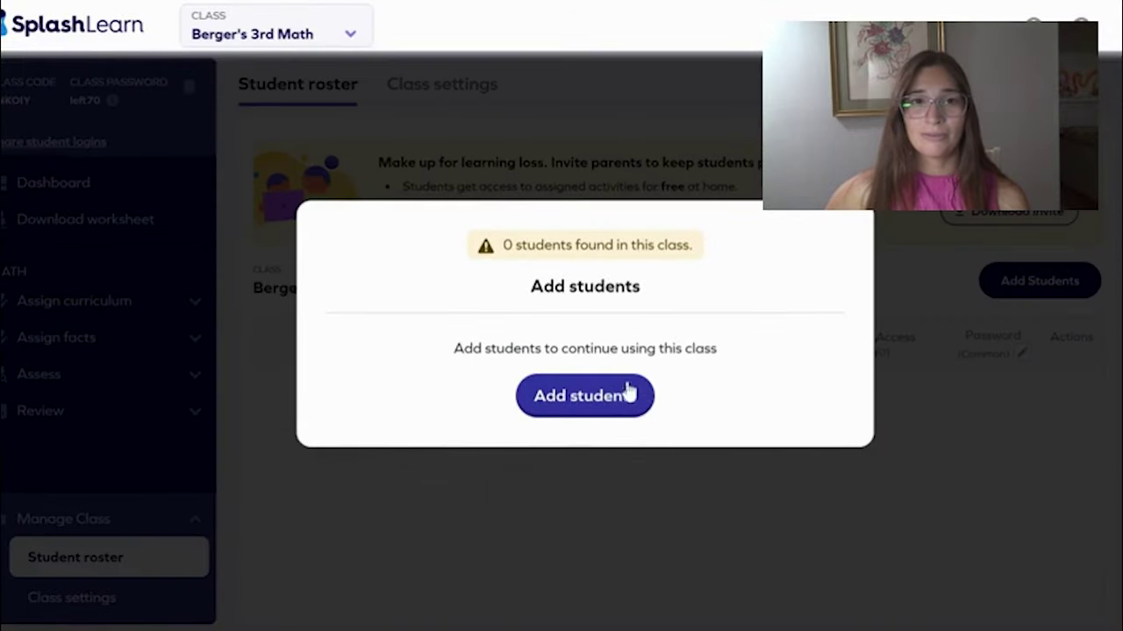
Switch to Berger's 3rd Math and add one student by name, without parent emails
click(322, 26)
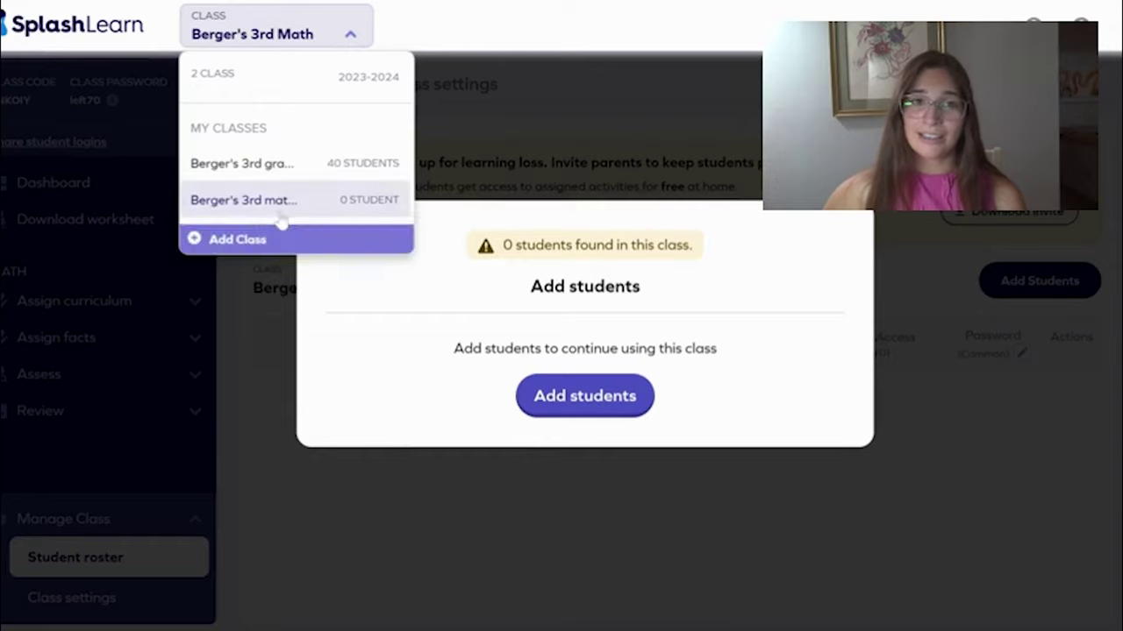
click(279, 214)
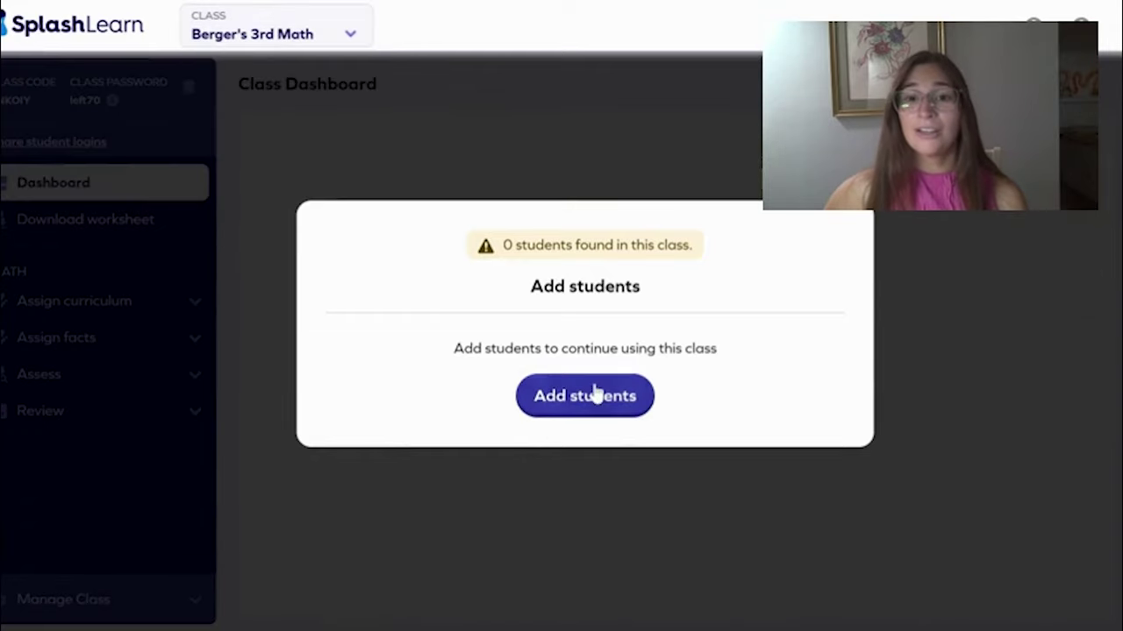
click(593, 395)
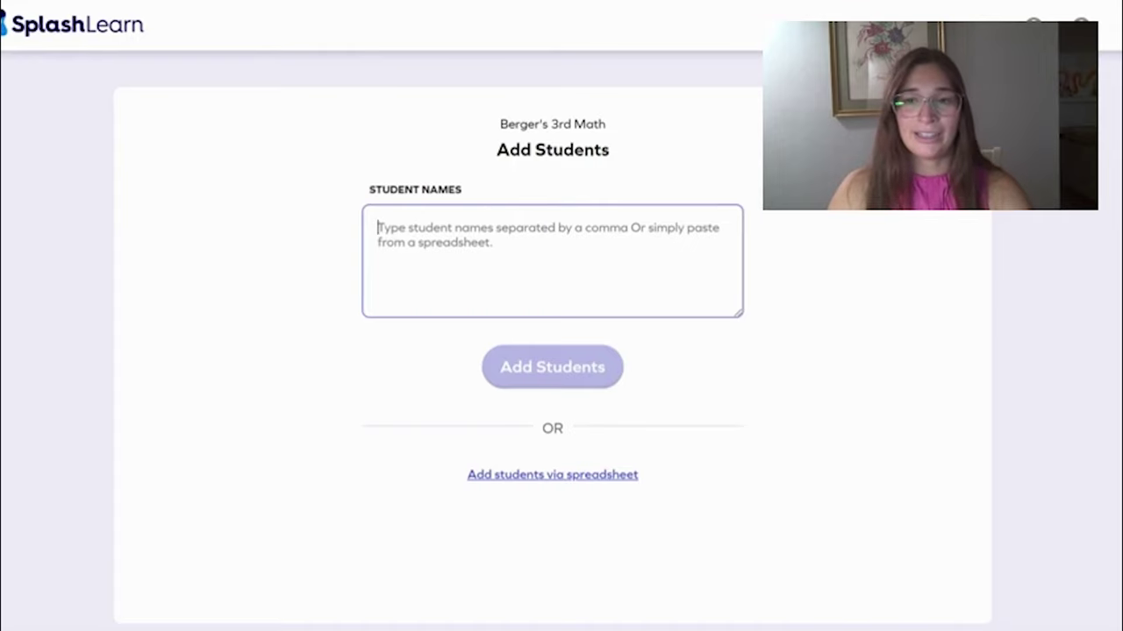
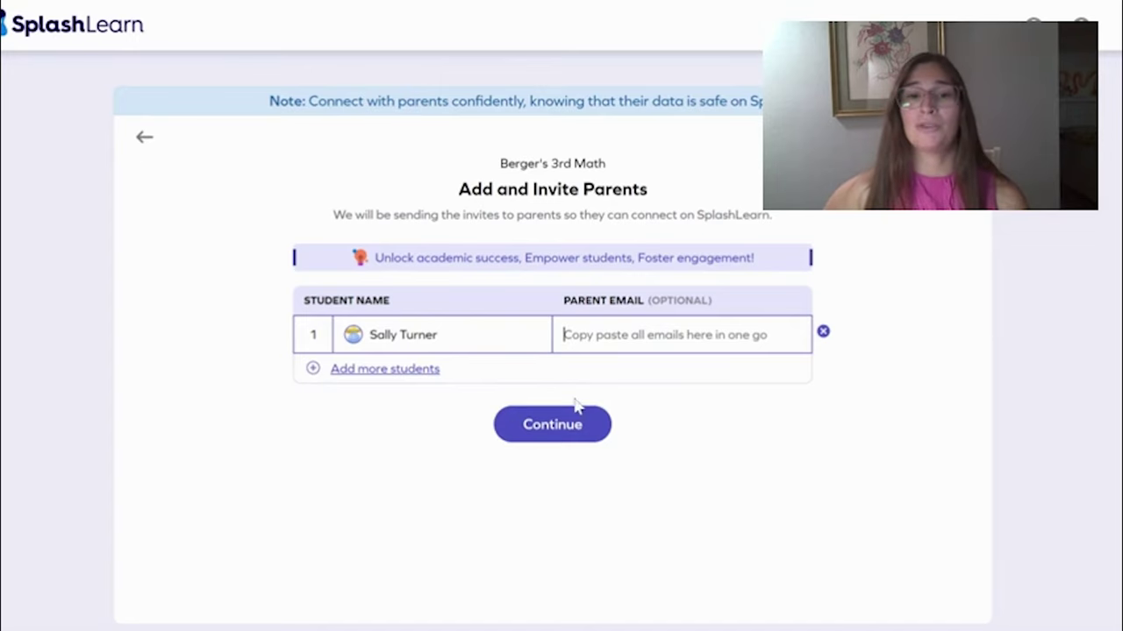
click(579, 426)
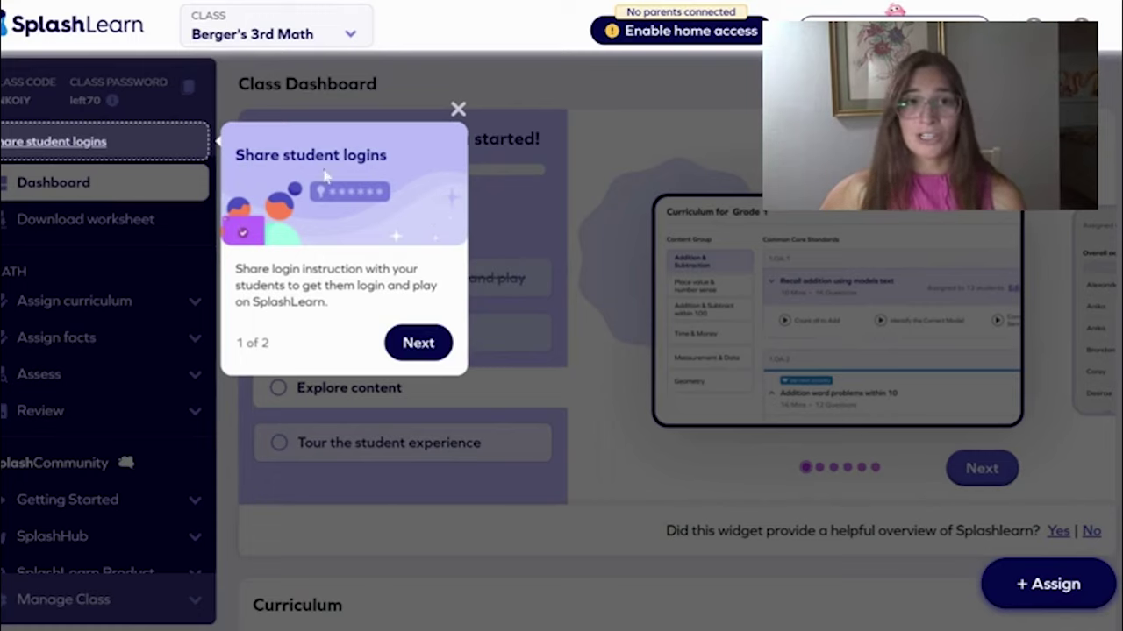
Finish the two-tip dashboard tour, then copy the sidebar's class code and class password
click(409, 338)
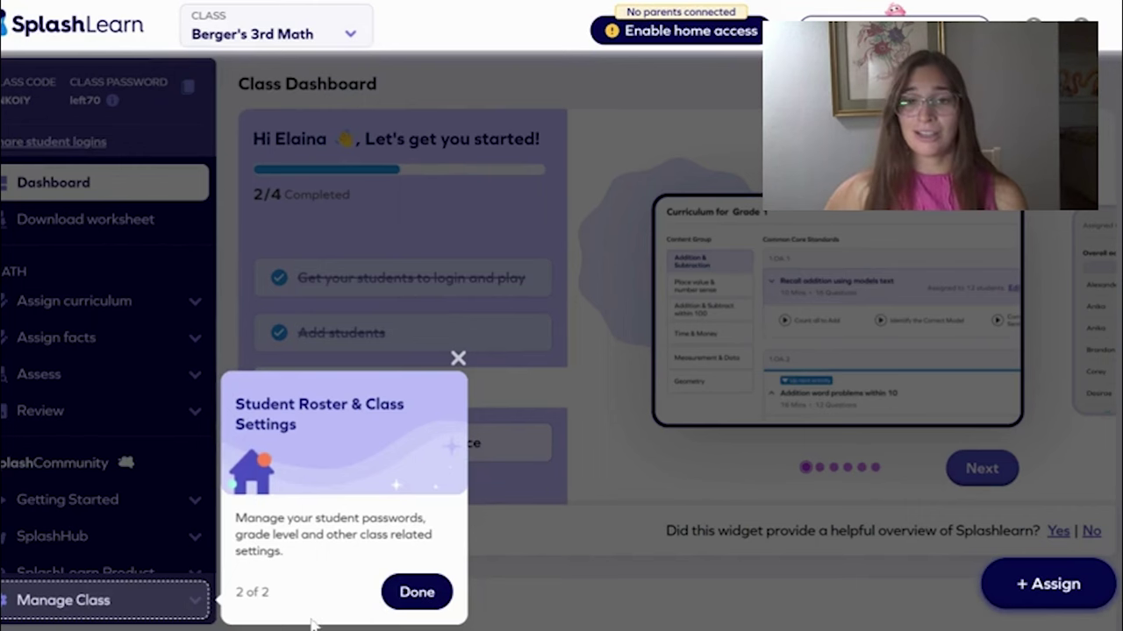
click(416, 593)
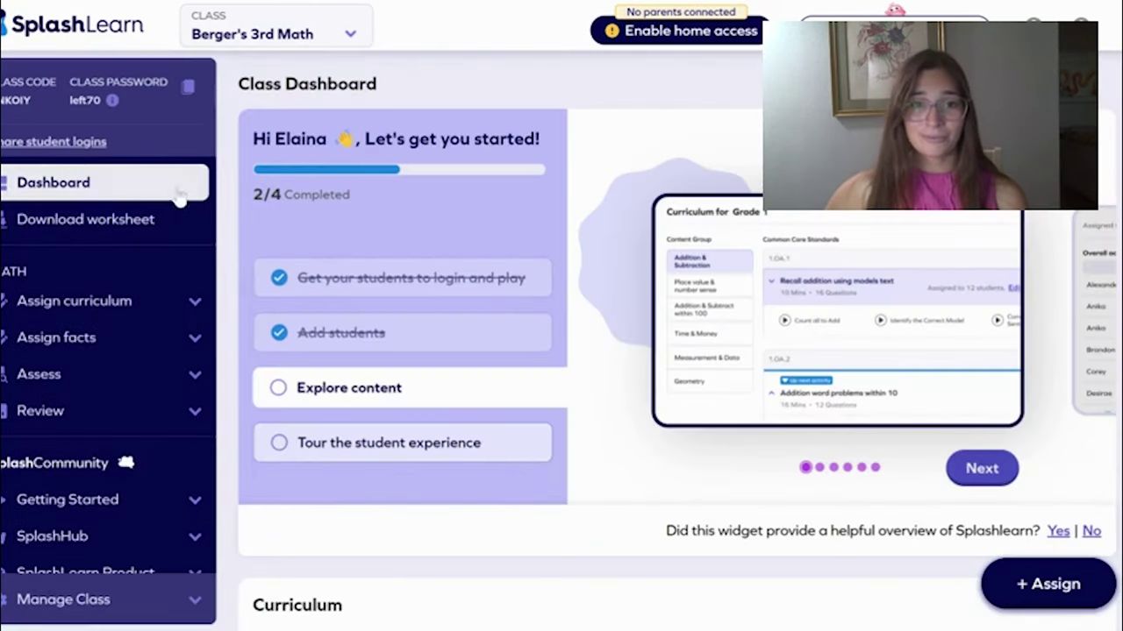
drag(4, 81, 103, 107)
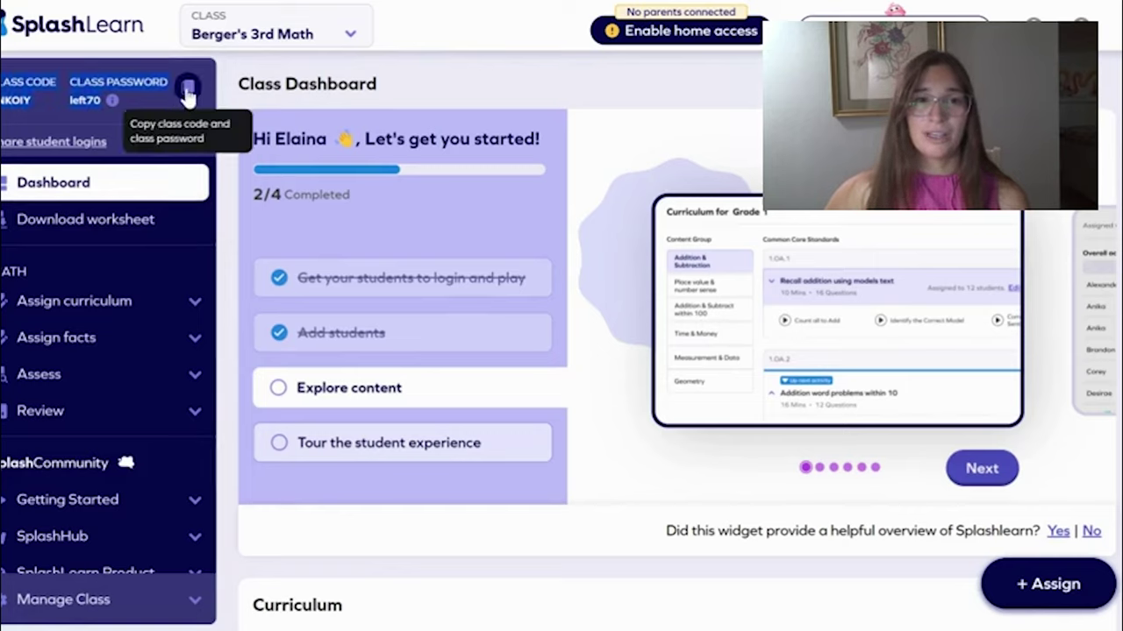
click(406, 89)
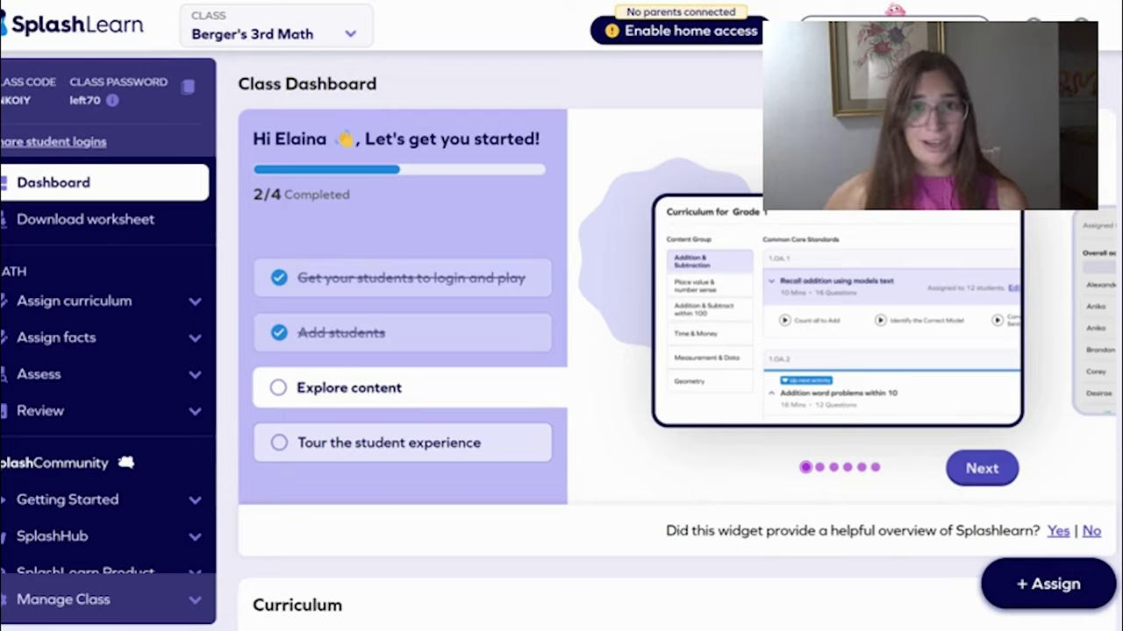
Create a new assignment of 'Round 2-digit numbers to the nearest 10' for the student
click(161, 312)
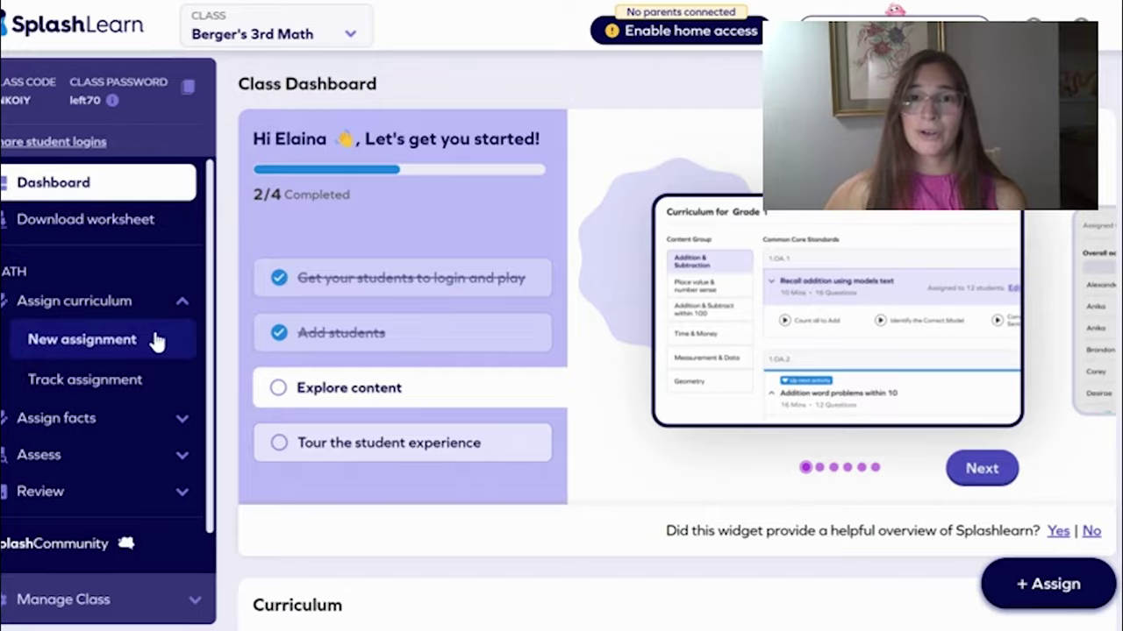
click(156, 340)
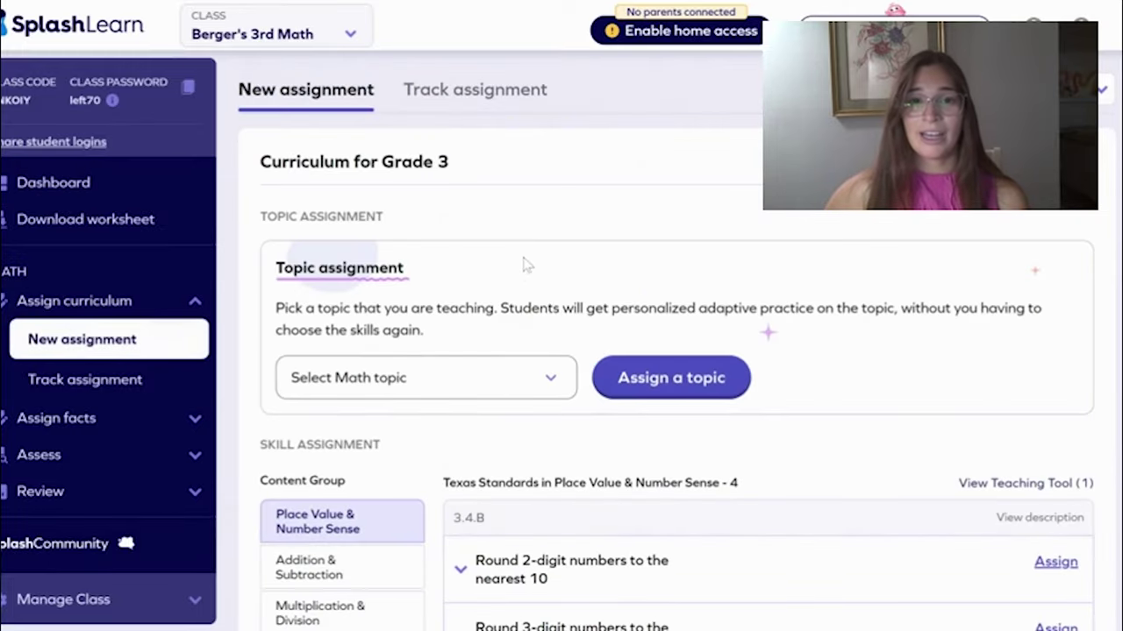
scroll(474, 263, down, 1)
scroll(487, 229, down, 2)
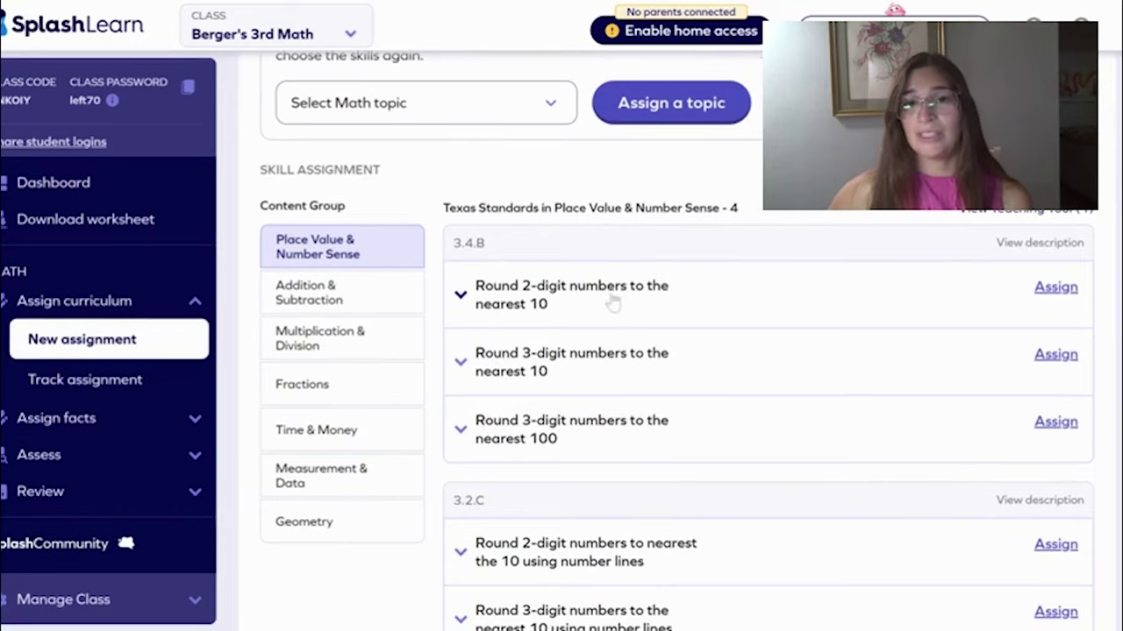
click(1053, 290)
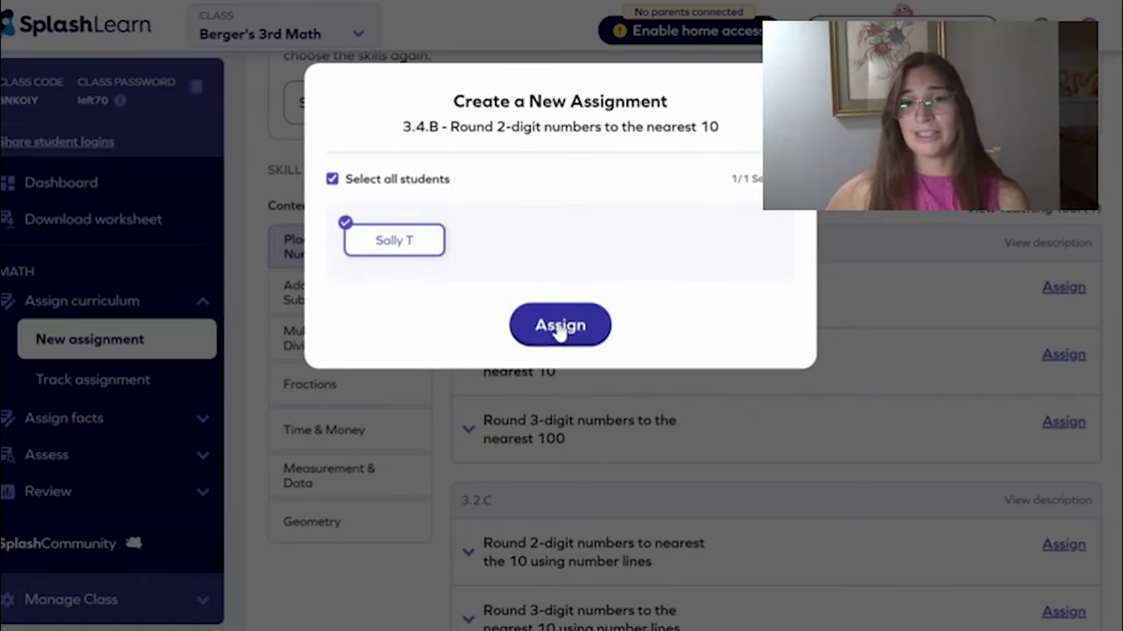
click(557, 329)
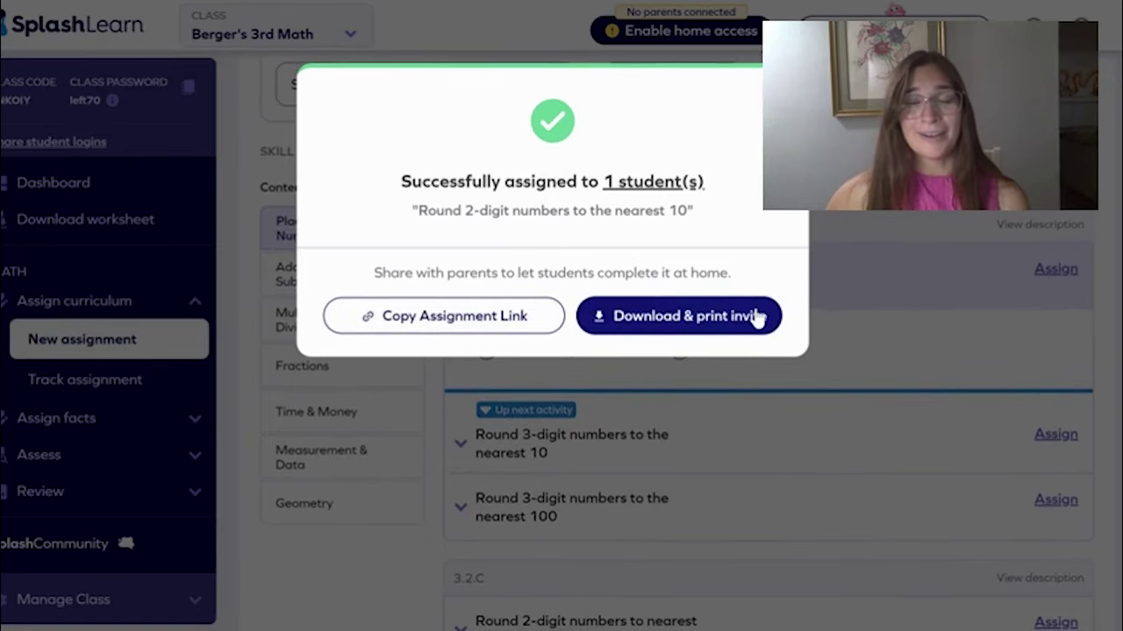
click(834, 244)
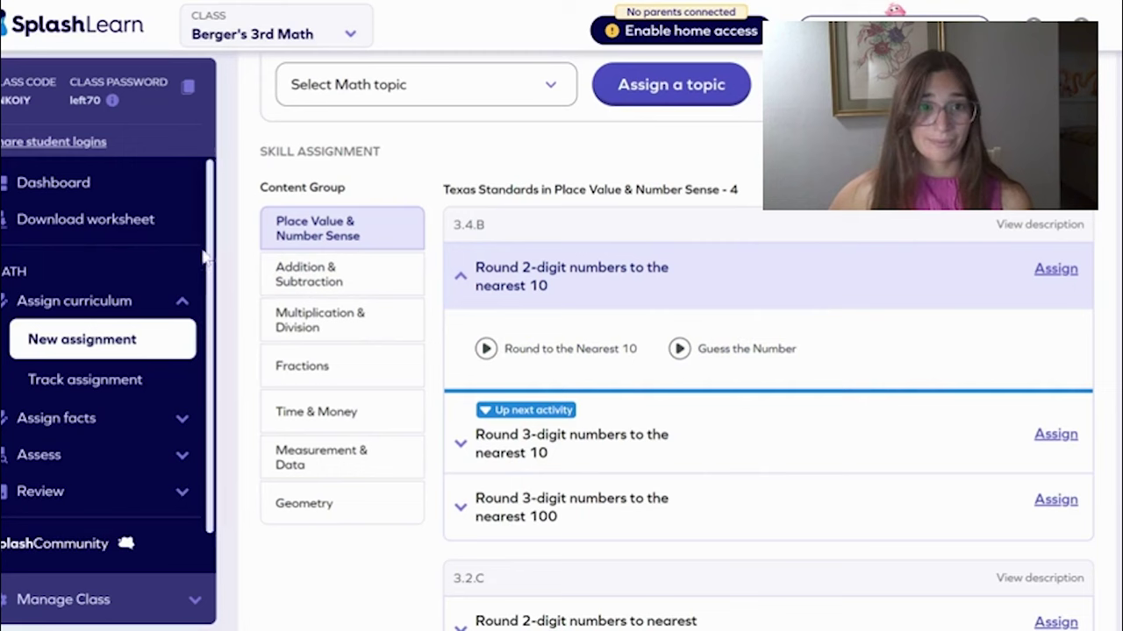
click(180, 189)
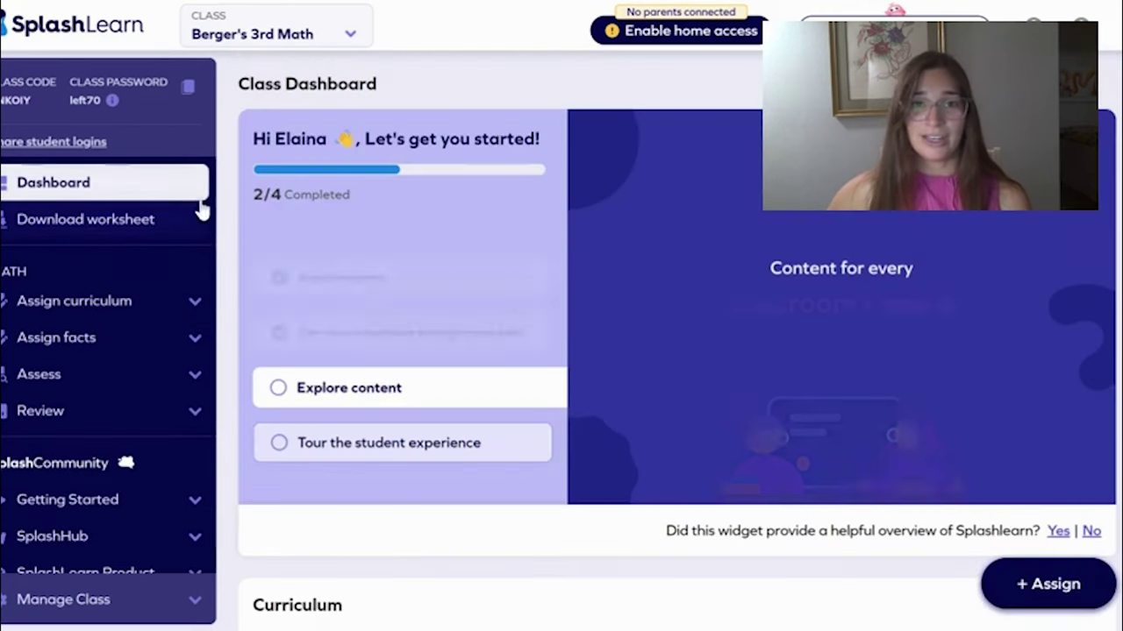
scroll(478, 184, down, 2)
scroll(478, 184, down, 6)
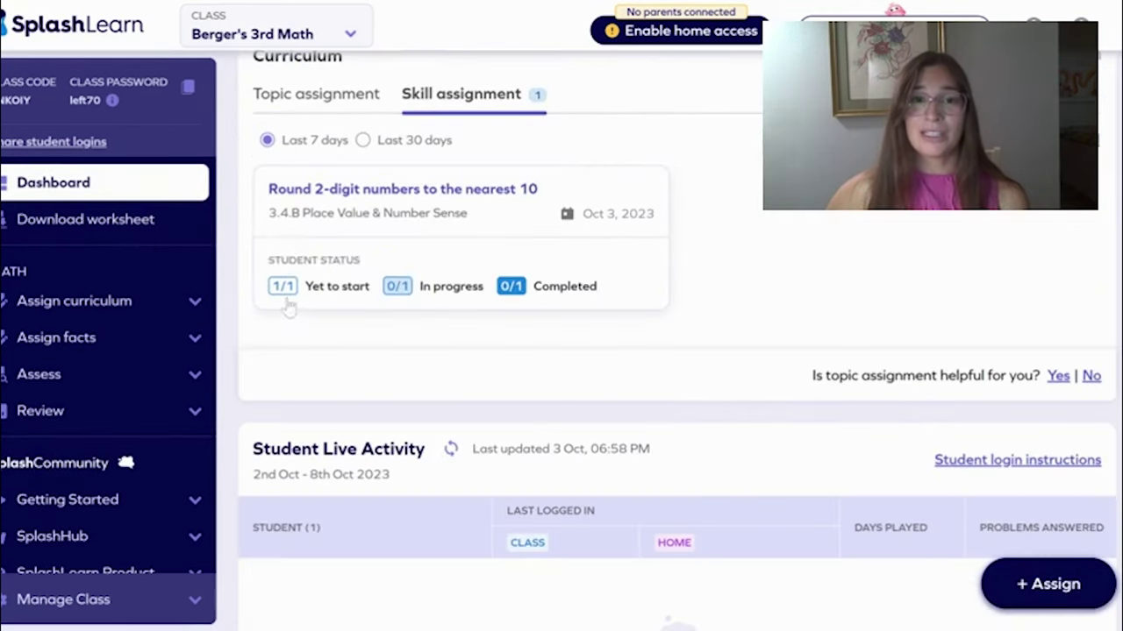
mouse_move(292, 300)
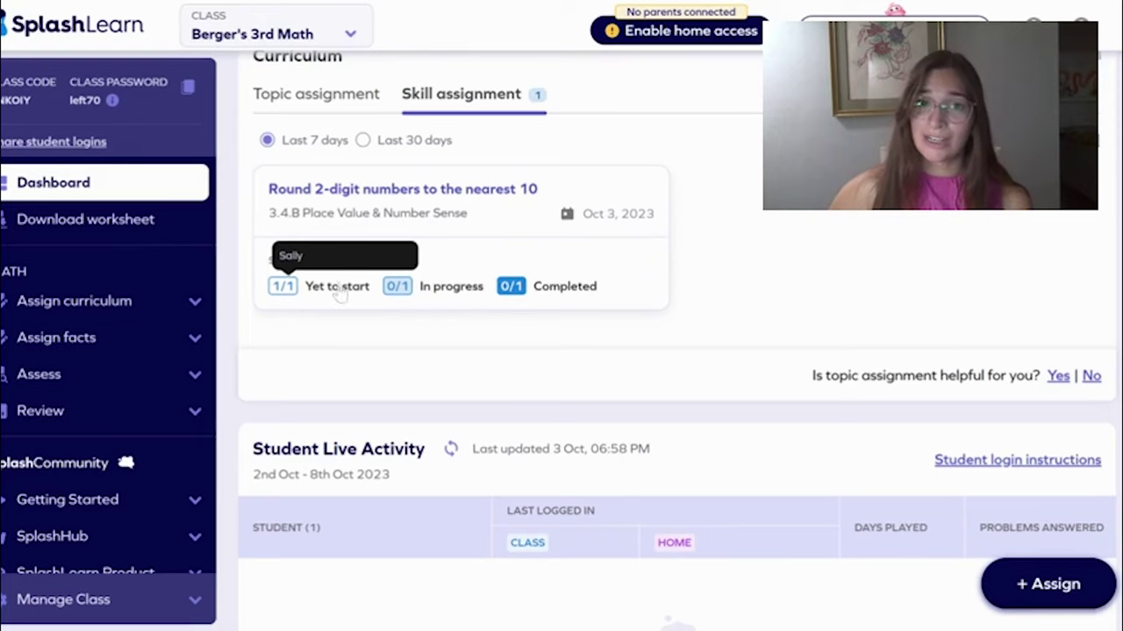
scroll(601, 279, down, 4)
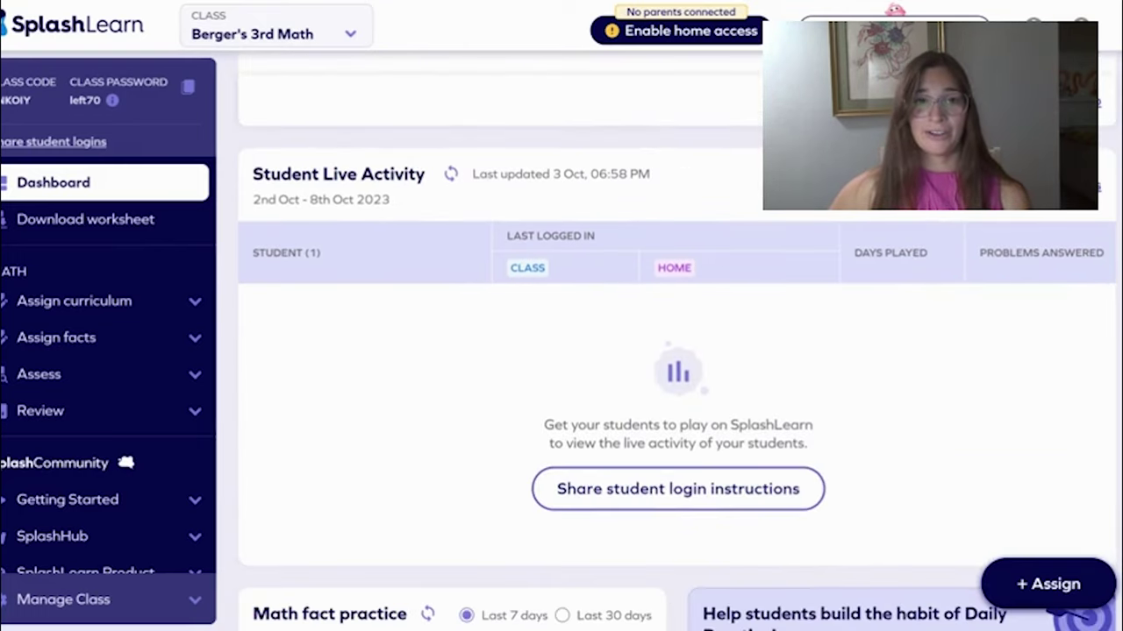
drag(252, 173, 436, 189)
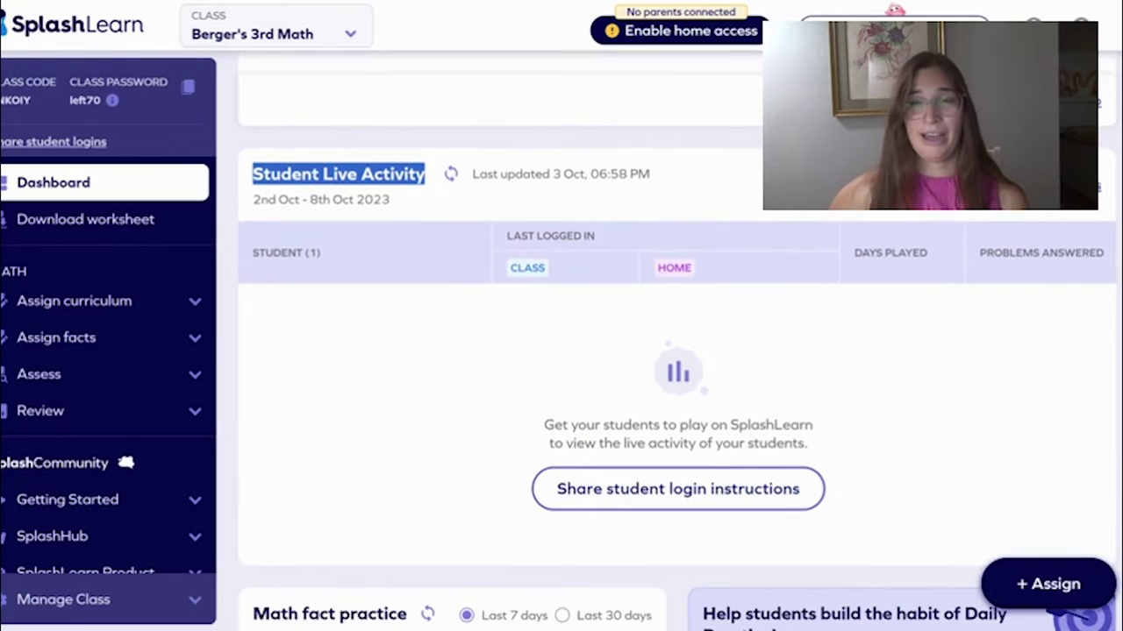
scroll(459, 238, down, 5)
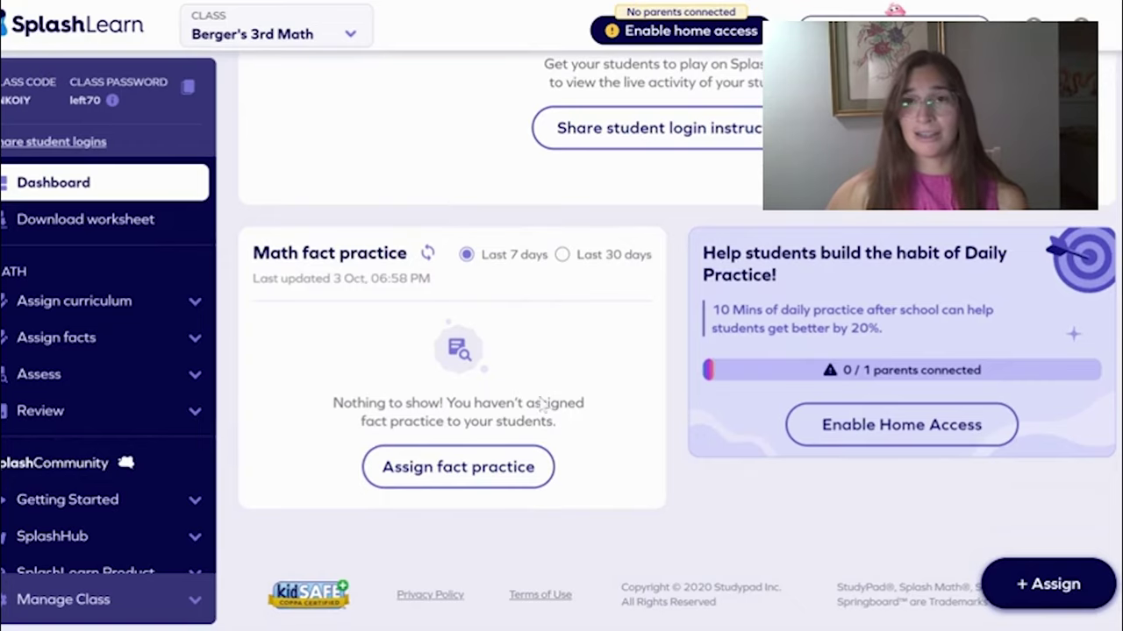
click(472, 466)
scroll(517, 270, down, 1)
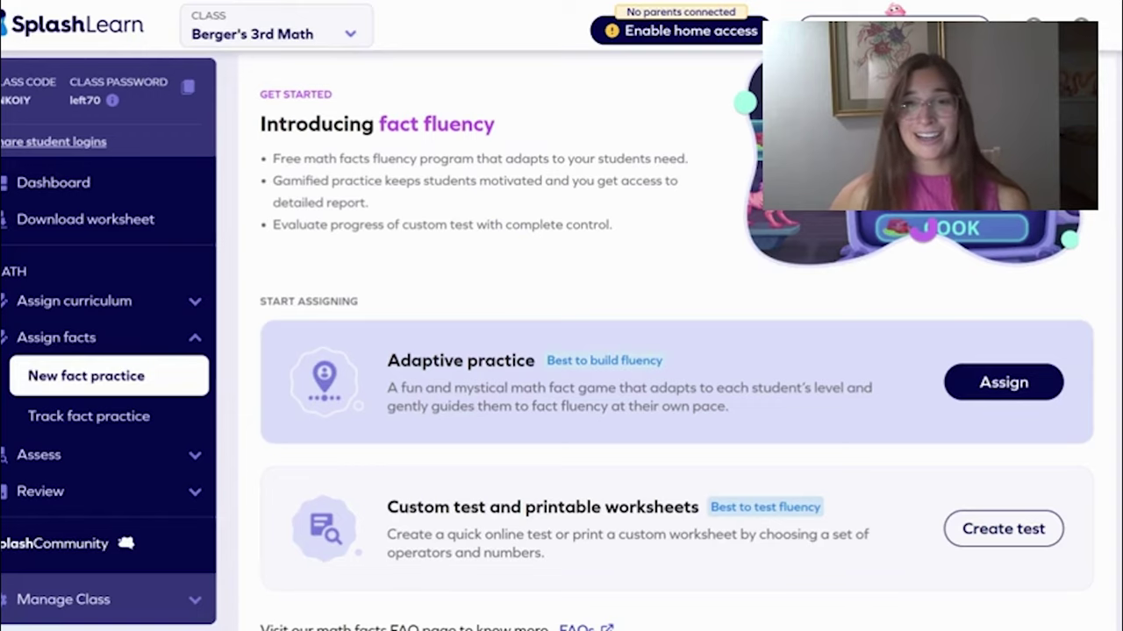
scroll(527, 104, down, 1)
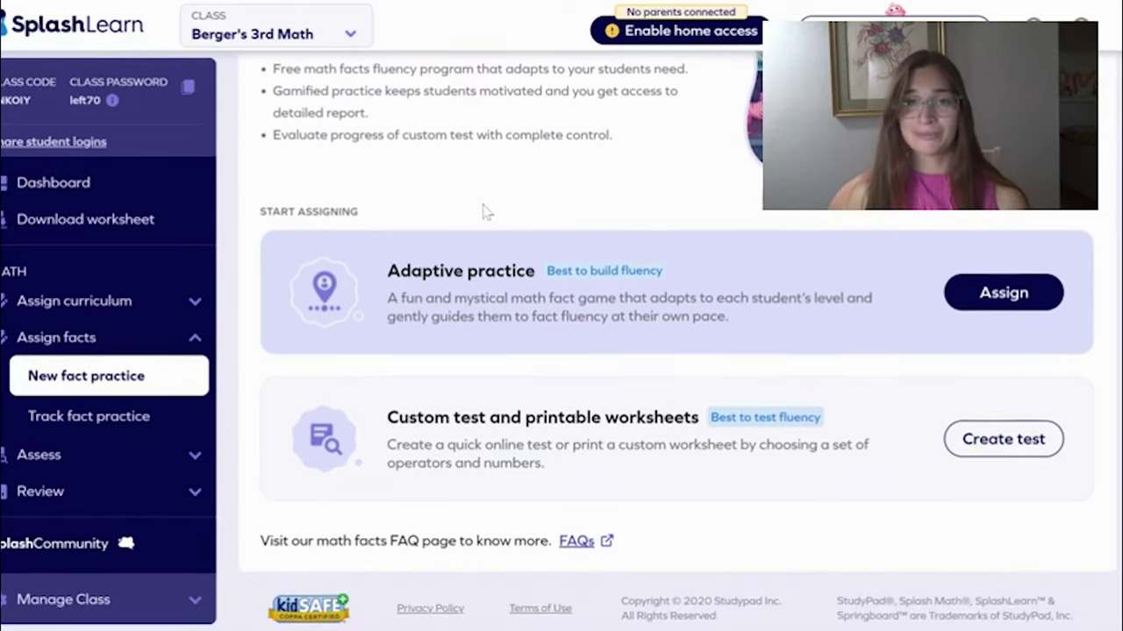
scroll(487, 213, up, 2)
click(52, 183)
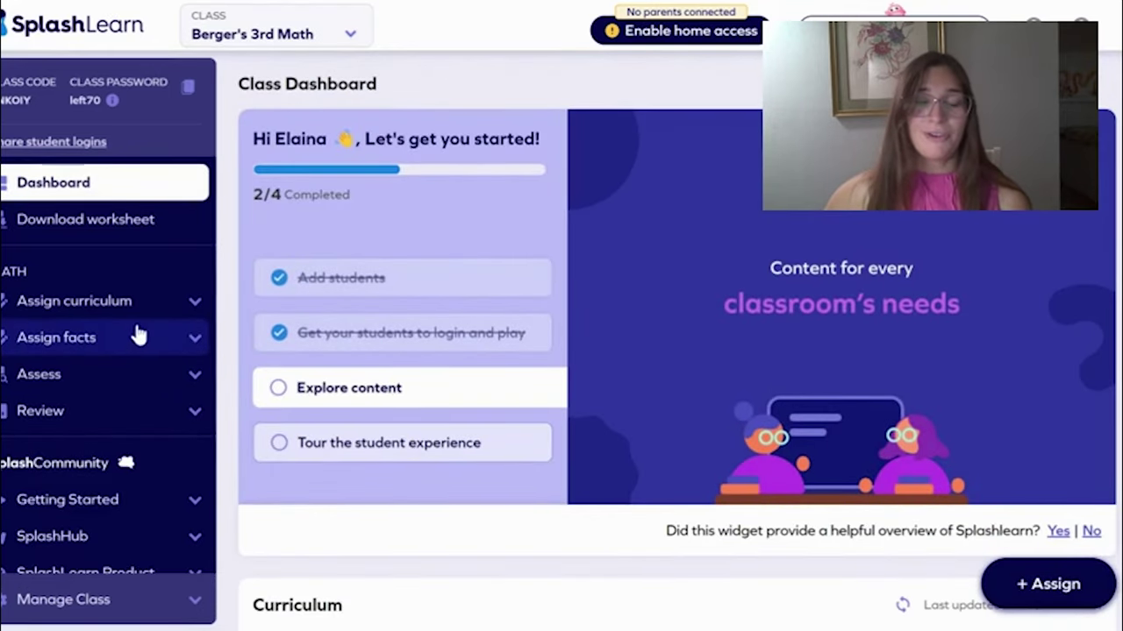
Assign the Place Value assessment and view it under Ongoing Assessments in Track assessment
click(145, 389)
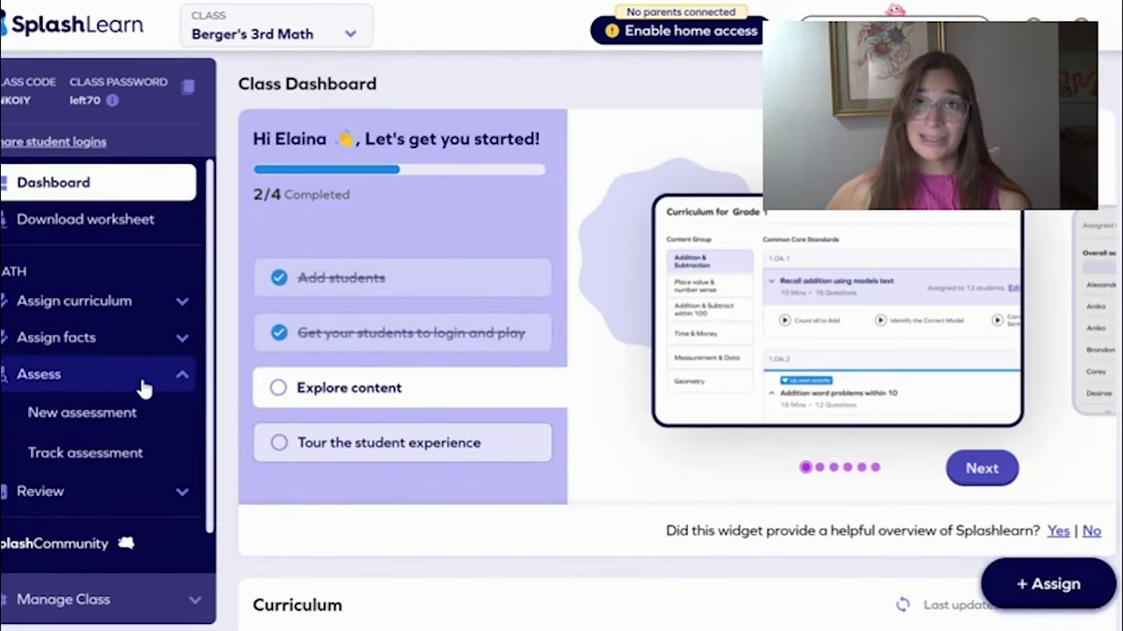
scroll(141, 377, down, 2)
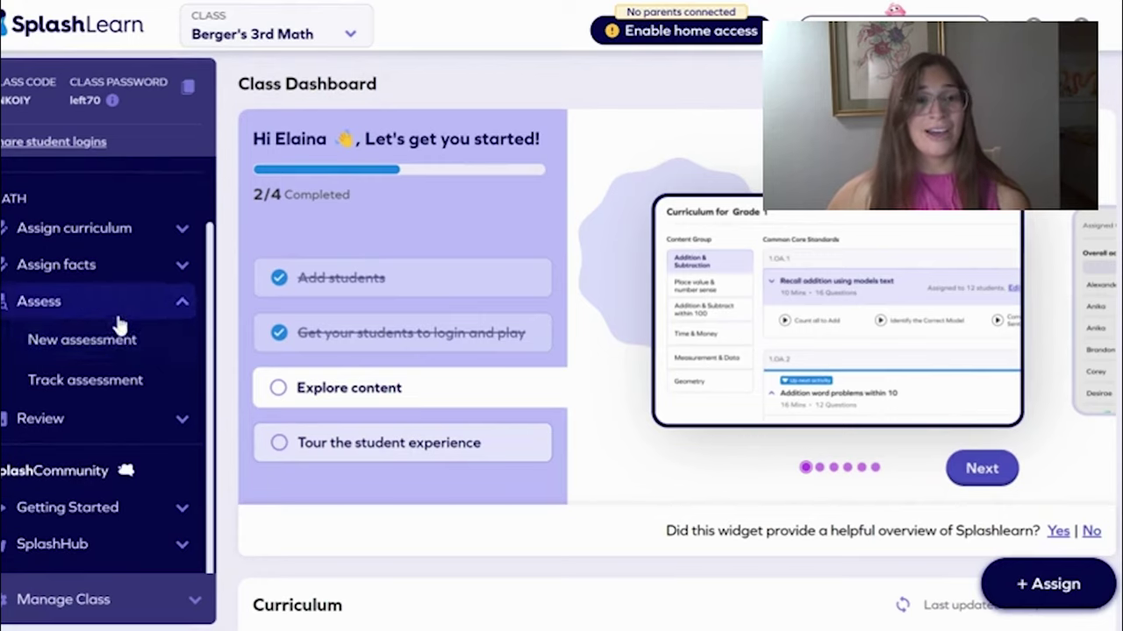
click(125, 356)
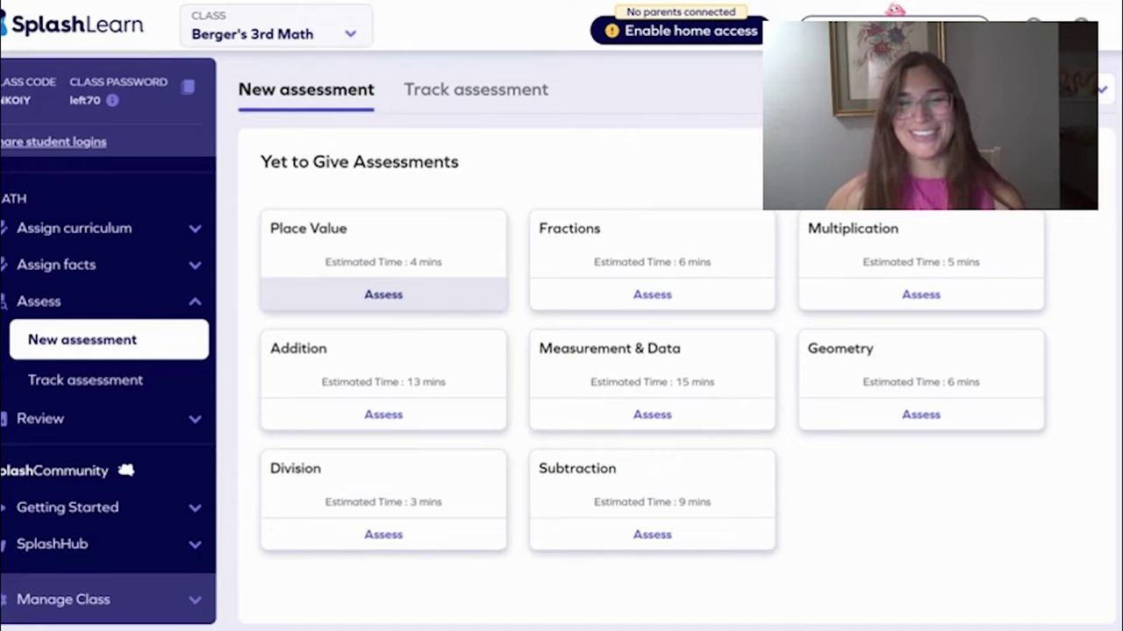
click(377, 294)
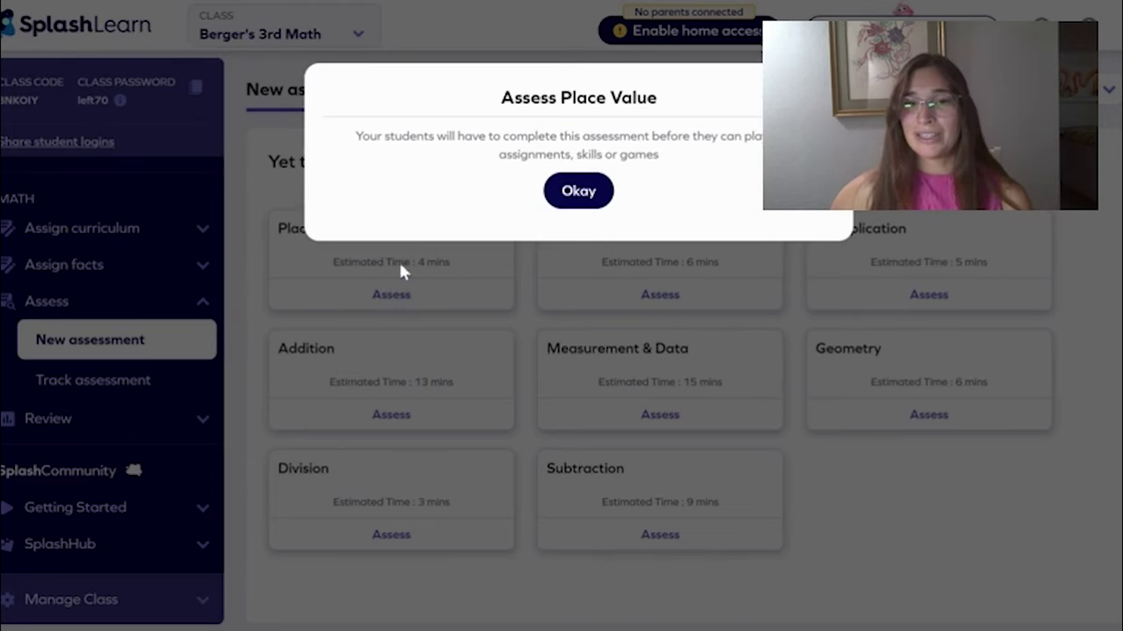
click(561, 193)
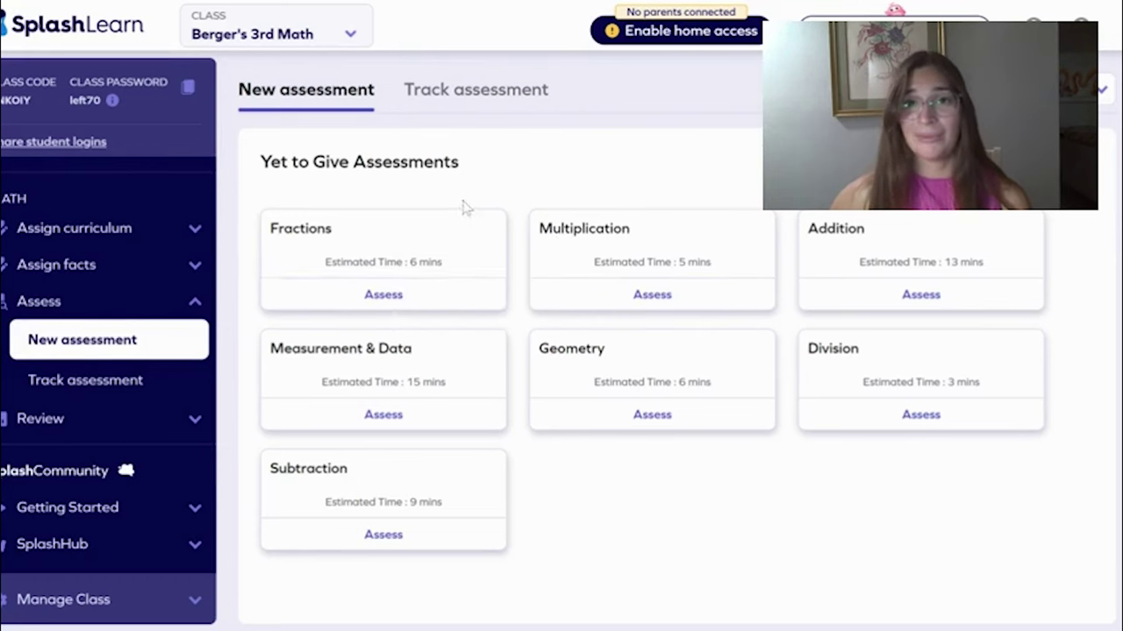
click(469, 98)
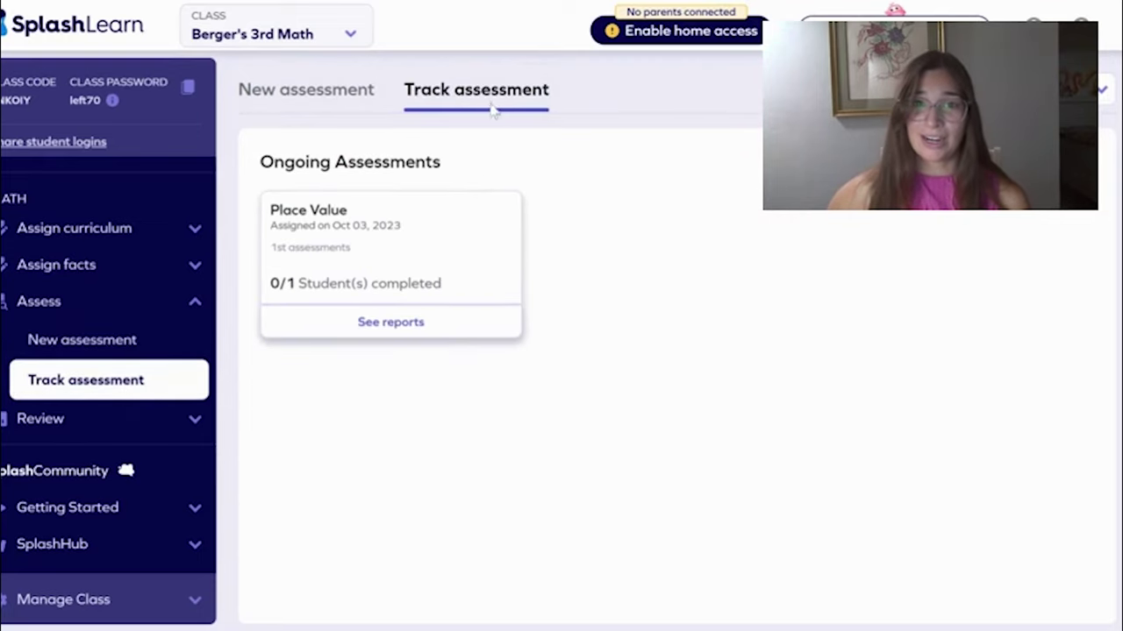
Open the Place Value report and review its average score chart and learning-objective diagnostic
click(419, 335)
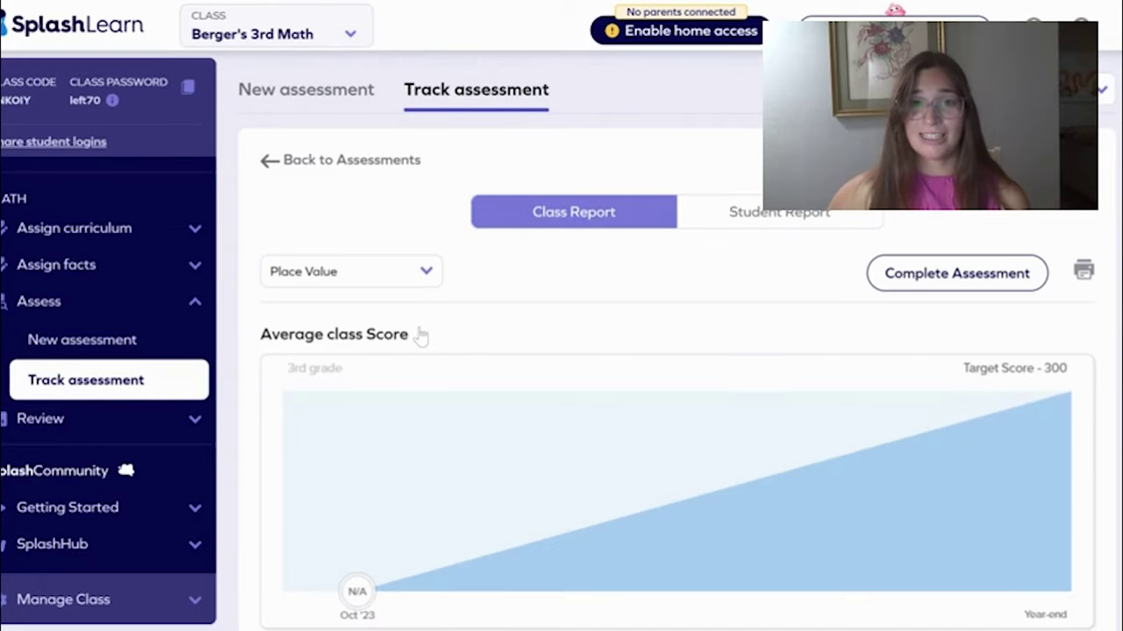
scroll(450, 313, down, 3)
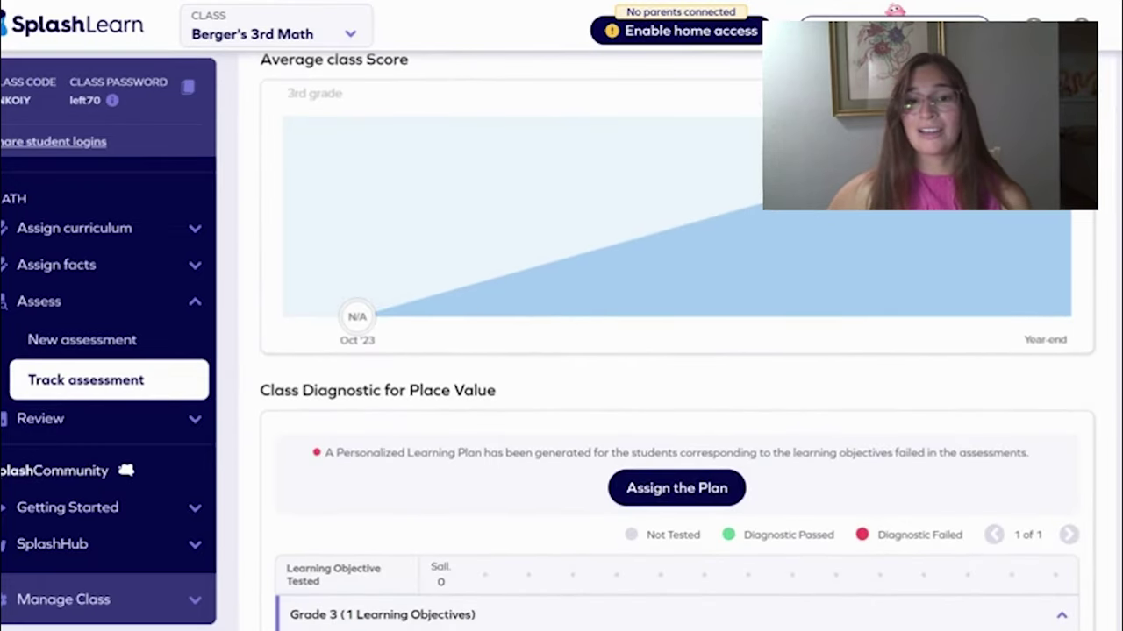
scroll(471, 326, down, 1)
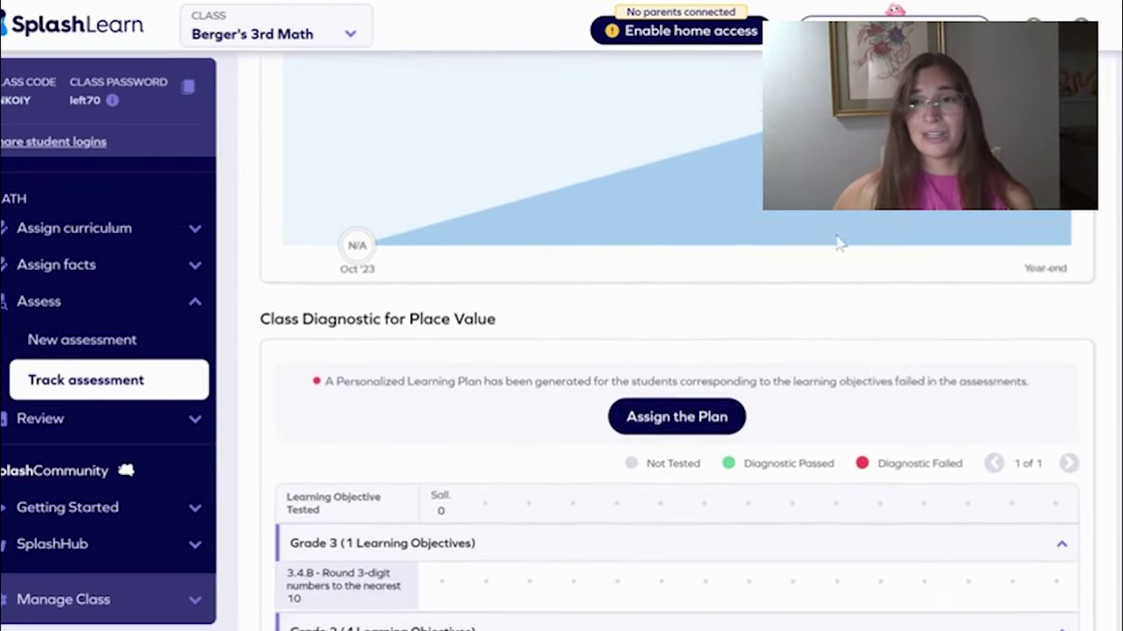
scroll(839, 243, up, 3)
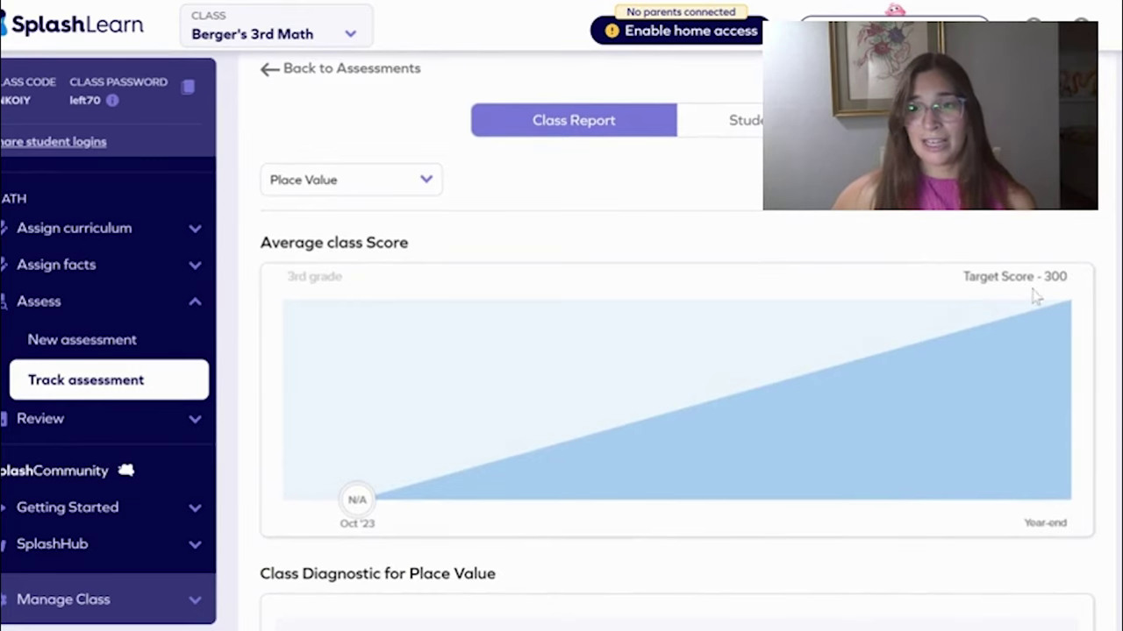
scroll(766, 338, down, 1)
scroll(766, 338, down, 6)
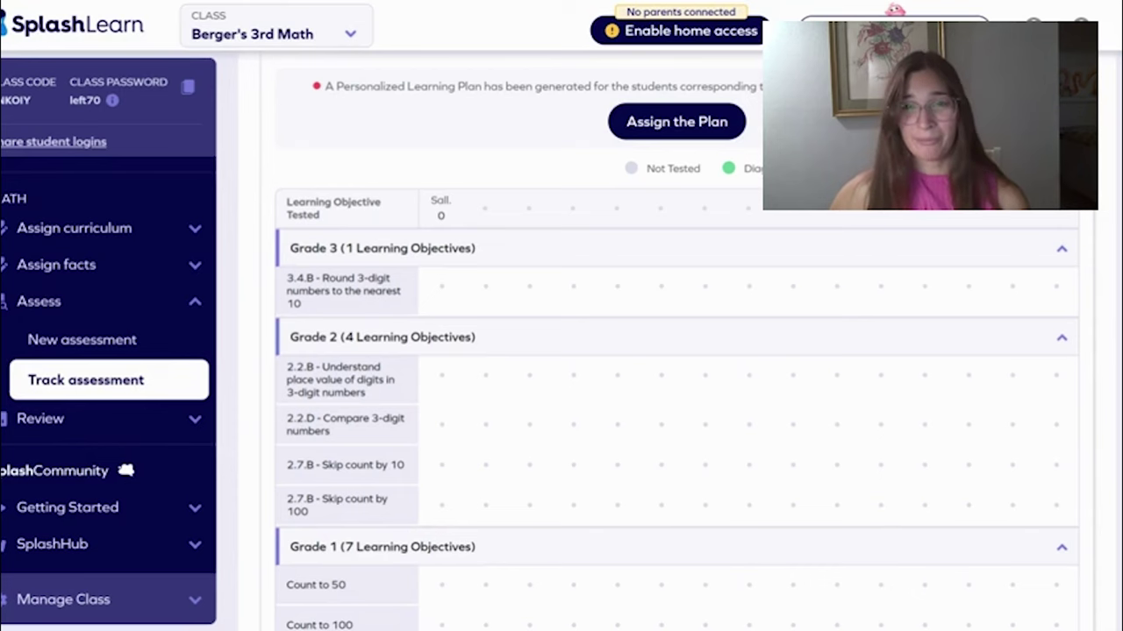
scroll(675, 395, down, 4)
scroll(120, 228, up, 1)
Download the 'Doubles Facts From 6 to 10' worksheet from the printable worksheets page
click(121, 224)
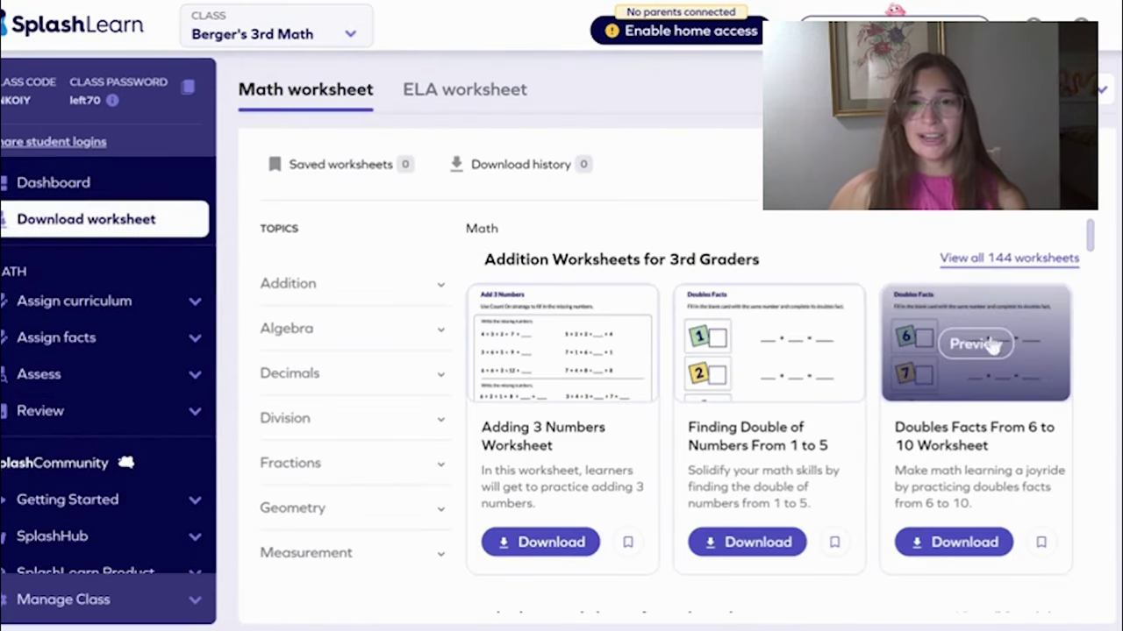
scroll(556, 307, down, 2)
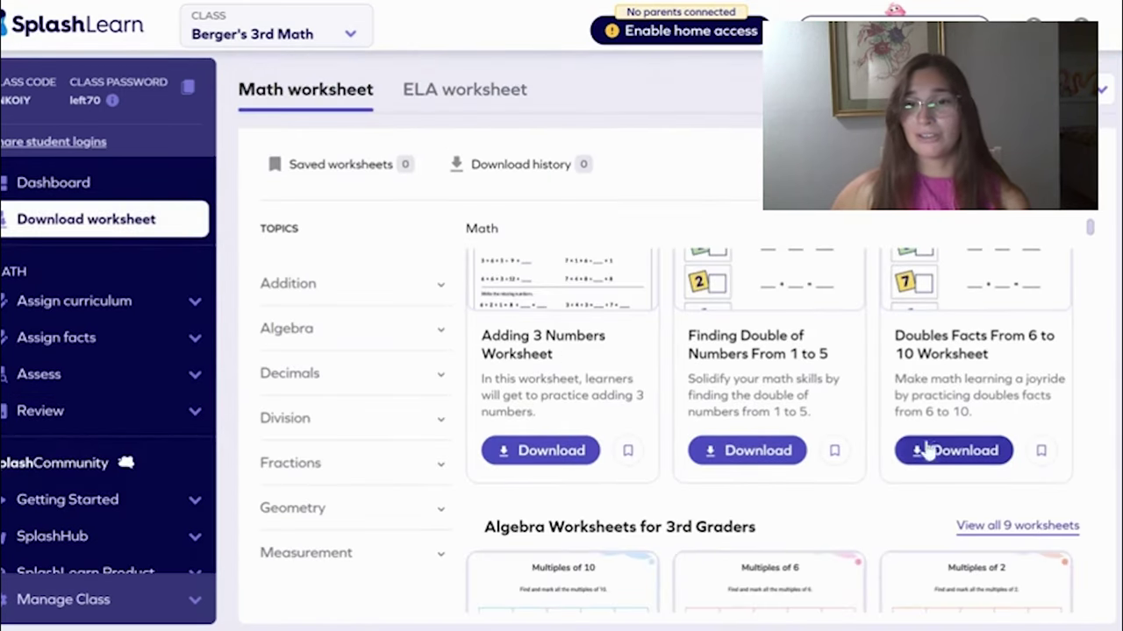
click(508, 463)
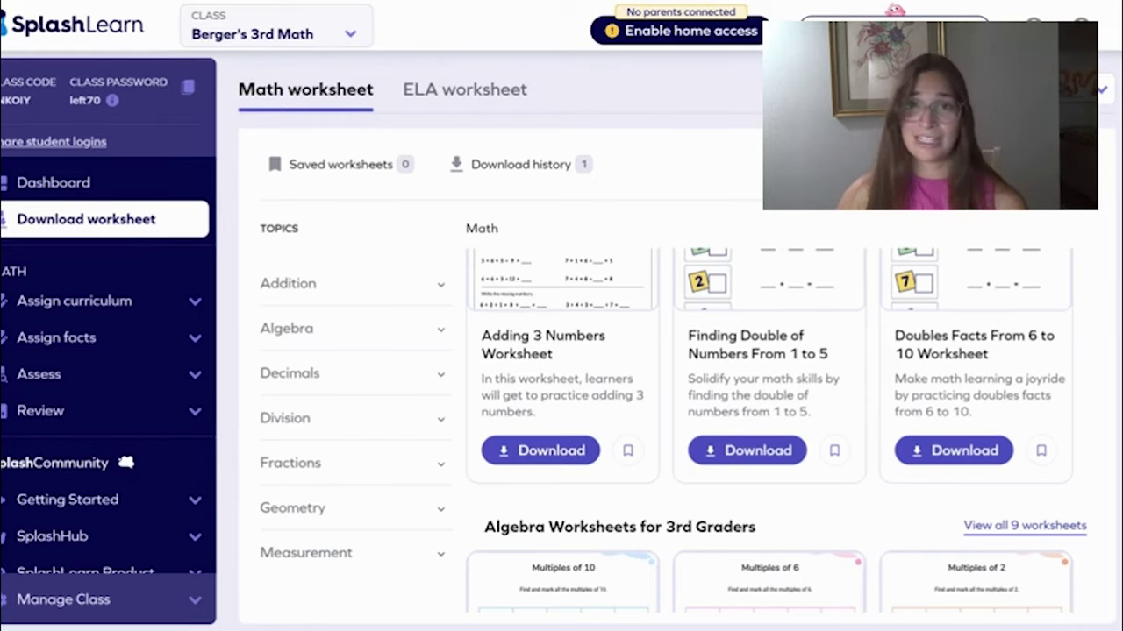
scroll(416, 220, up, 1)
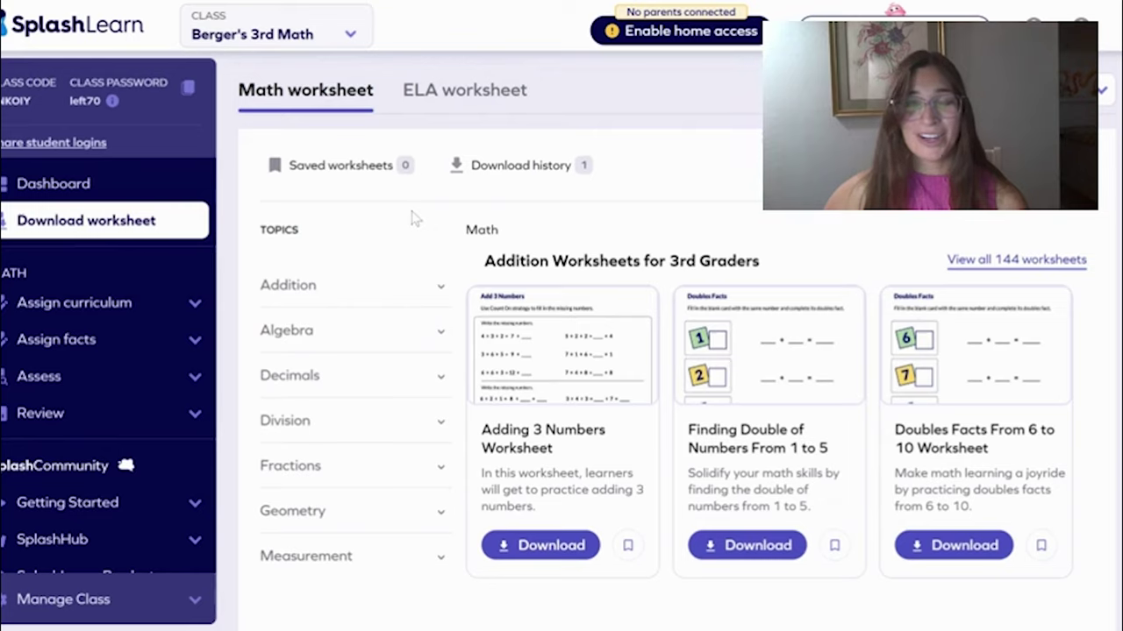